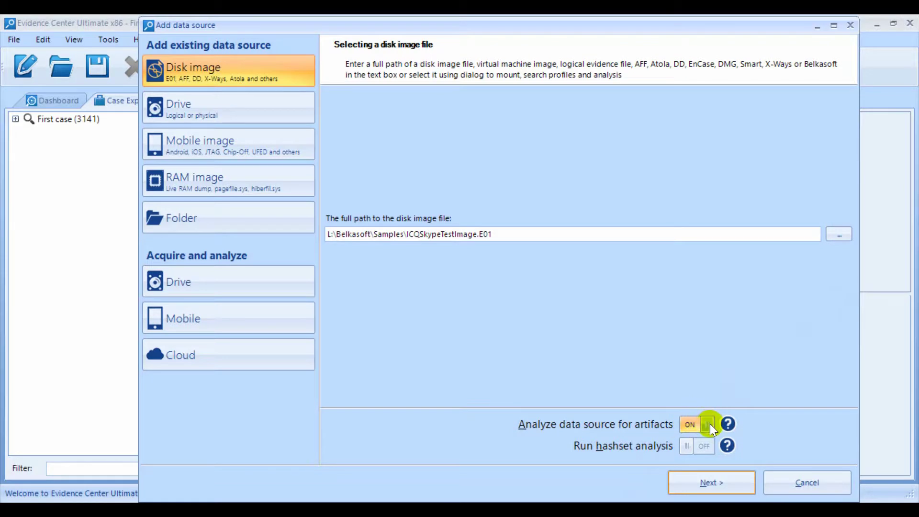
Bring up the Hashset analysis options for the ICQSkypeTestImage.E01 disk image source
{"action": "mouse_move", "coordinate": [735, 428]}
Add a new hashset database using Samples\Hashset\NSRL-lite.txt from the Belkasoft Evidence Center folder
{"action": "left_click", "coordinate": [700, 446]}
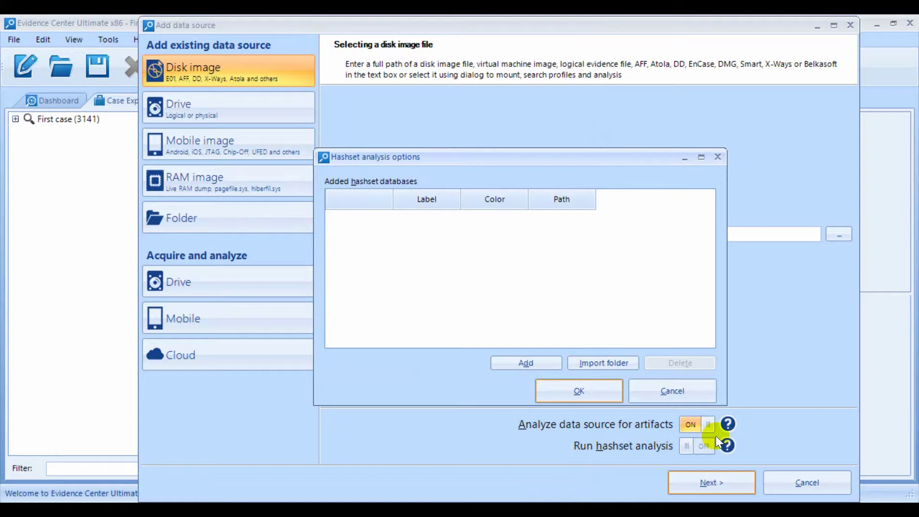
{"action": "left_click", "coordinate": [535, 363]}
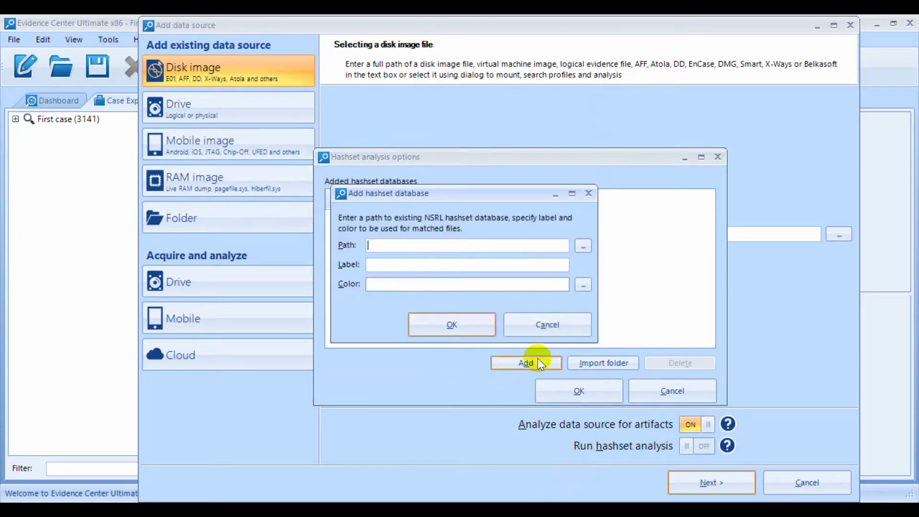
{"action": "left_click", "coordinate": [583, 245]}
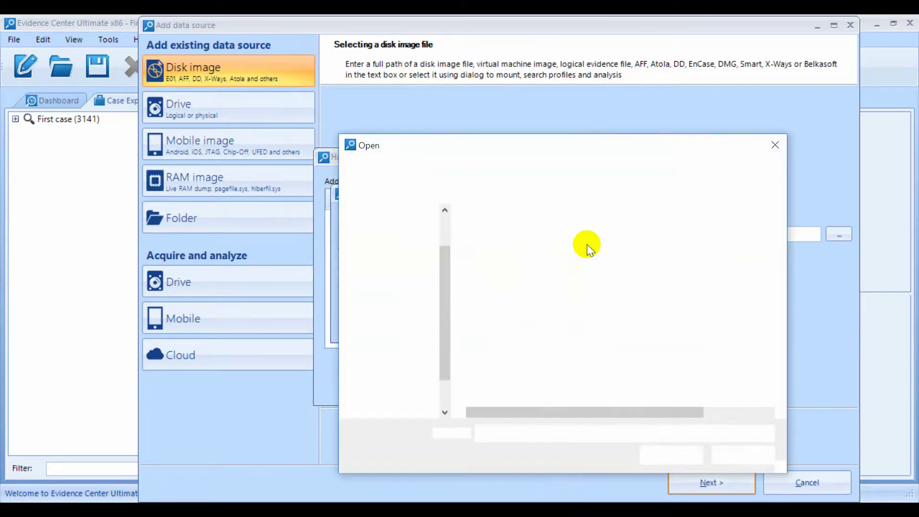
{"action": "left_click", "coordinate": [355, 362]}
{"action": "left_click", "coordinate": [410, 385]}
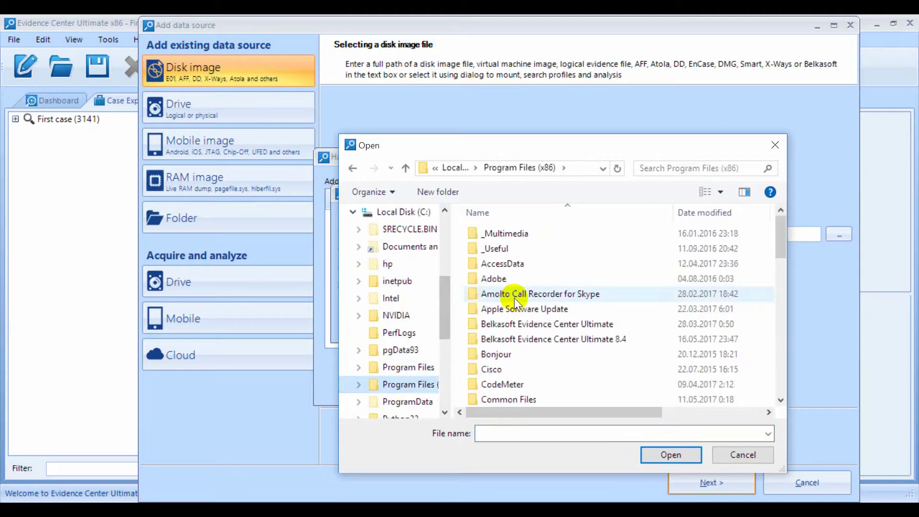
{"action": "double_click", "coordinate": [522, 326]}
{"action": "double_click", "coordinate": [498, 396]}
{"action": "scroll", "coordinate": [513, 331], "scroll_direction": "down", "scroll_amount": 1}
{"action": "double_click", "coordinate": [498, 263]}
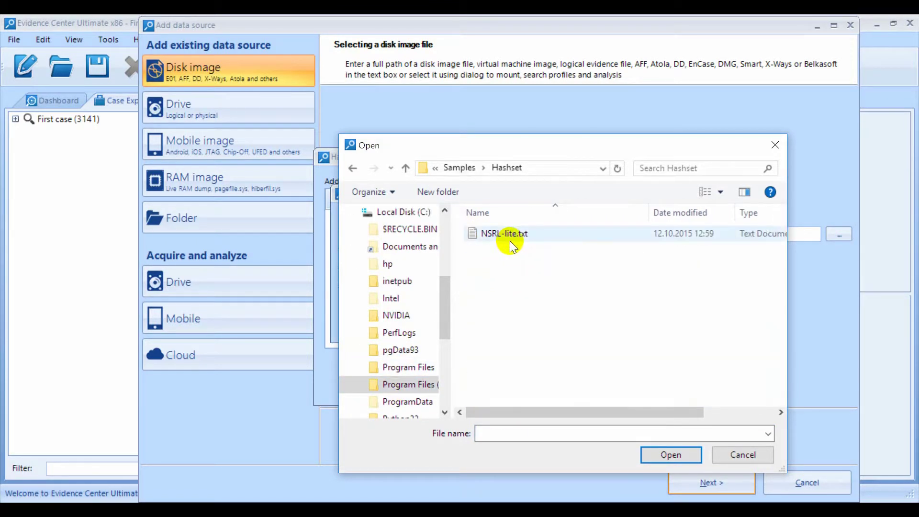
{"action": "left_click", "coordinate": [510, 241]}
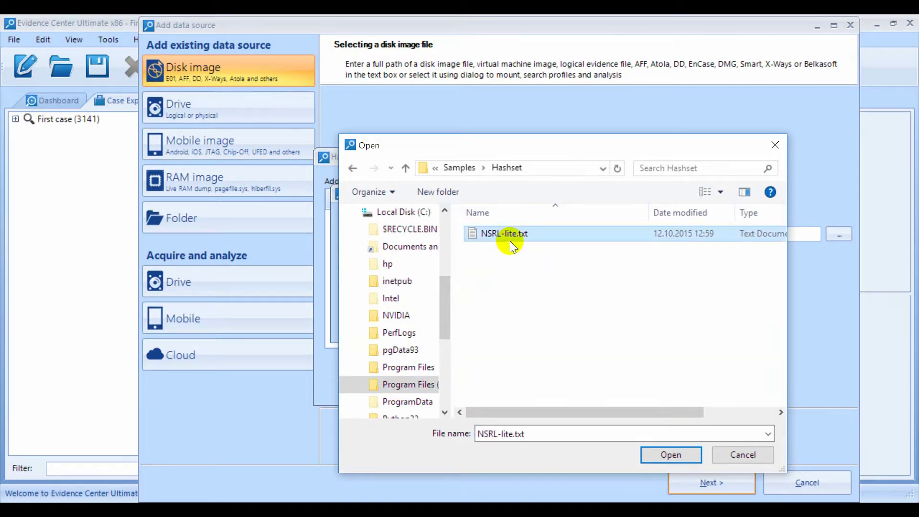
{"action": "left_click", "coordinate": [671, 455]}
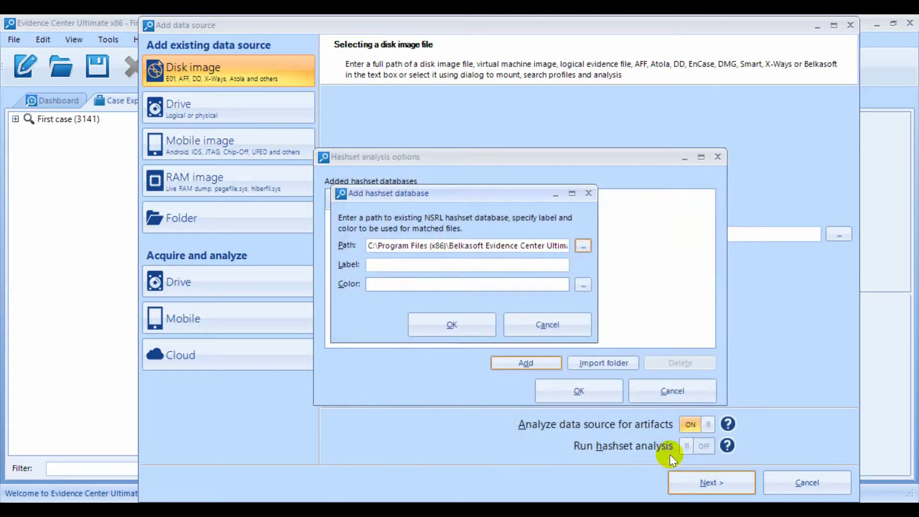
Label the database 'bad' with red match colour and confirm the hashset analysis options
{"action": "left_click", "coordinate": [426, 267]}
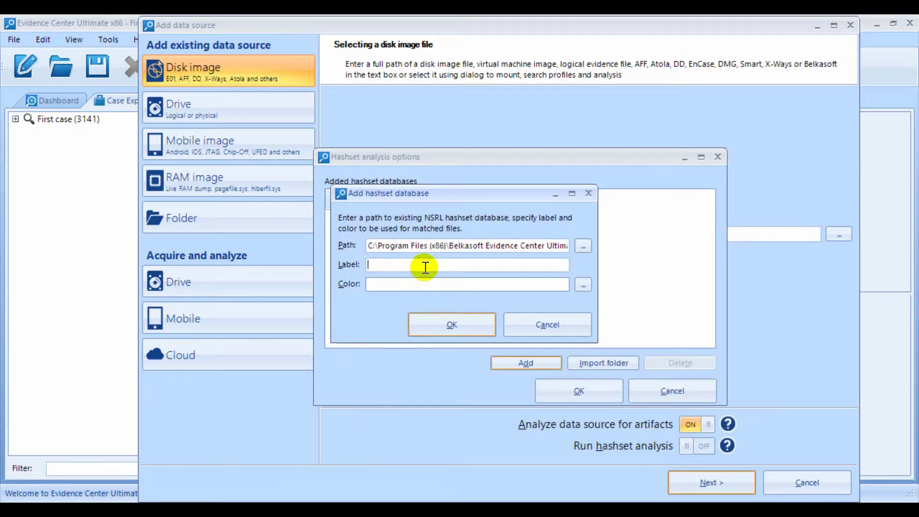
{"action": "type", "text": "bad"}
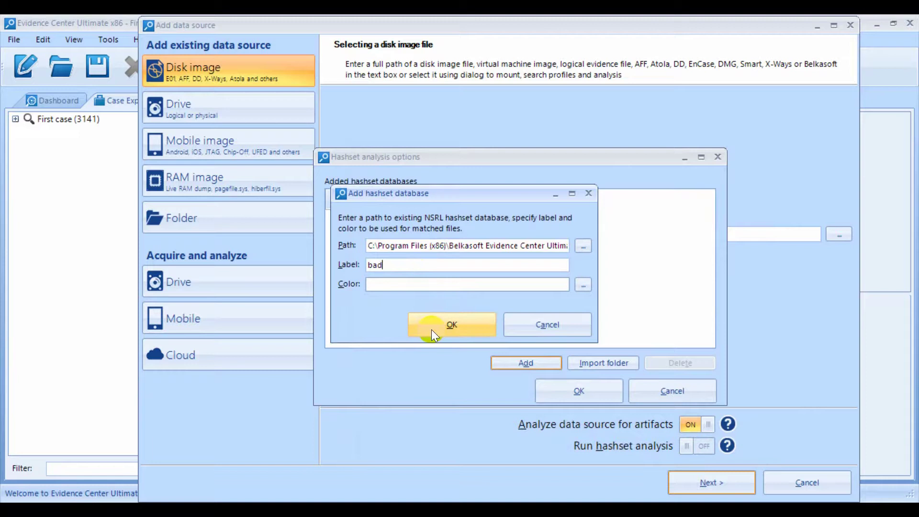
{"action": "left_click", "coordinate": [583, 284]}
{"action": "left_click", "coordinate": [395, 158]}
{"action": "left_click", "coordinate": [408, 319]}
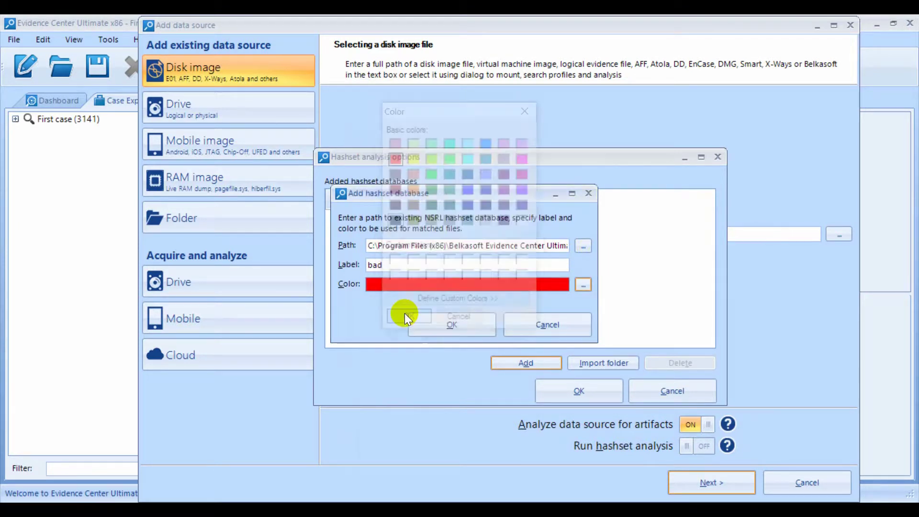
{"action": "left_click", "coordinate": [412, 320]}
{"action": "left_click", "coordinate": [580, 389]}
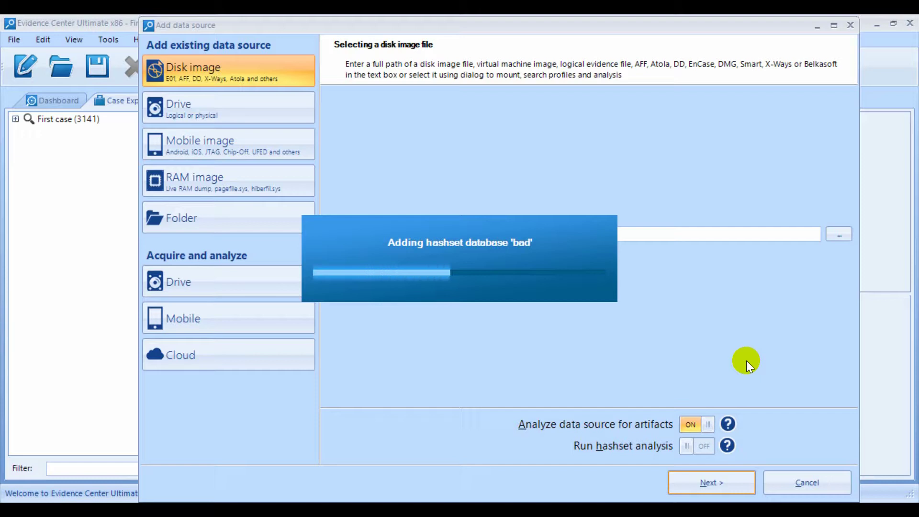
Choose the physical drive \\.\PHYSICALDRIVE0 as the drive to analyze
{"action": "left_click", "coordinate": [200, 103]}
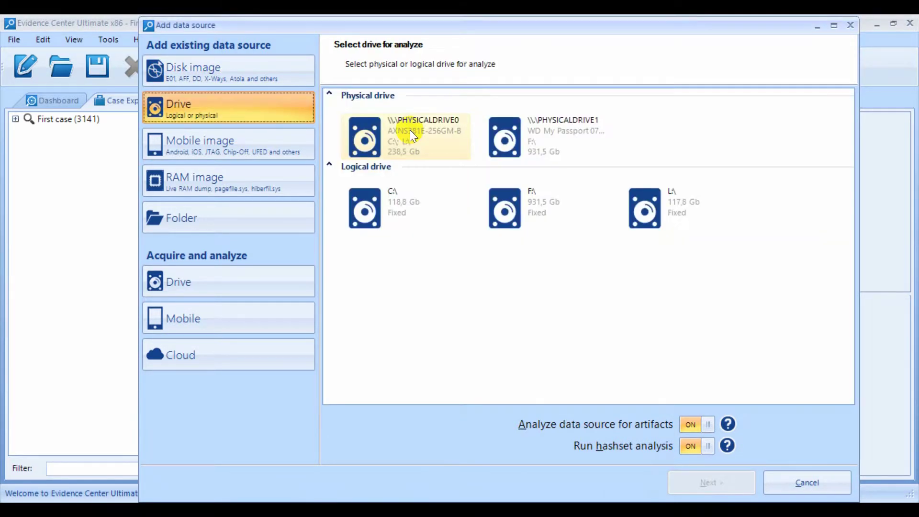
{"action": "double_click", "coordinate": [410, 130]}
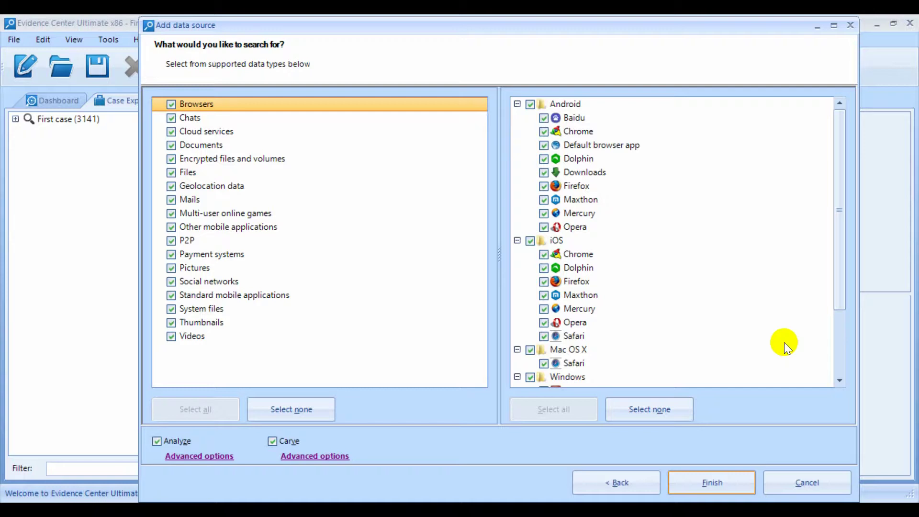
Show the Chats data type and collapse its Android, iOS, Linux, Mac OS X and Windows groups
{"action": "left_click", "coordinate": [234, 118]}
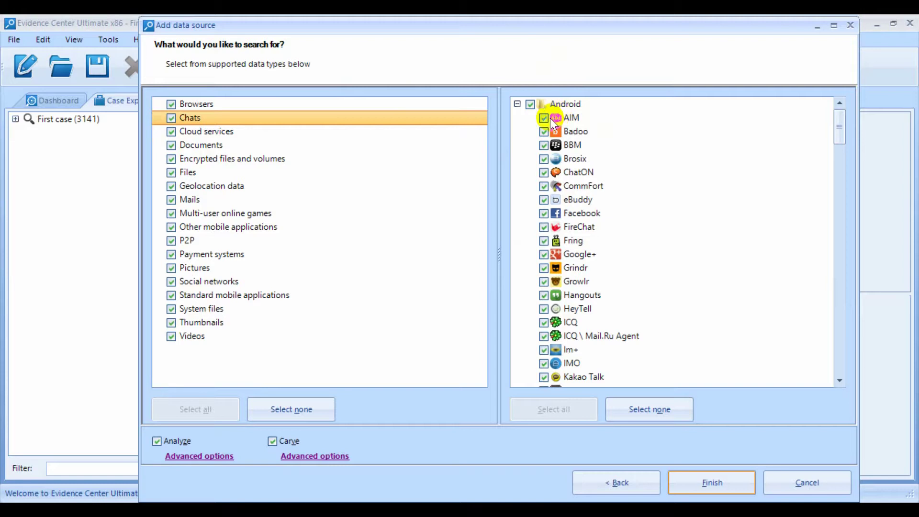
{"action": "left_click", "coordinate": [517, 104]}
{"action": "left_click", "coordinate": [517, 118]}
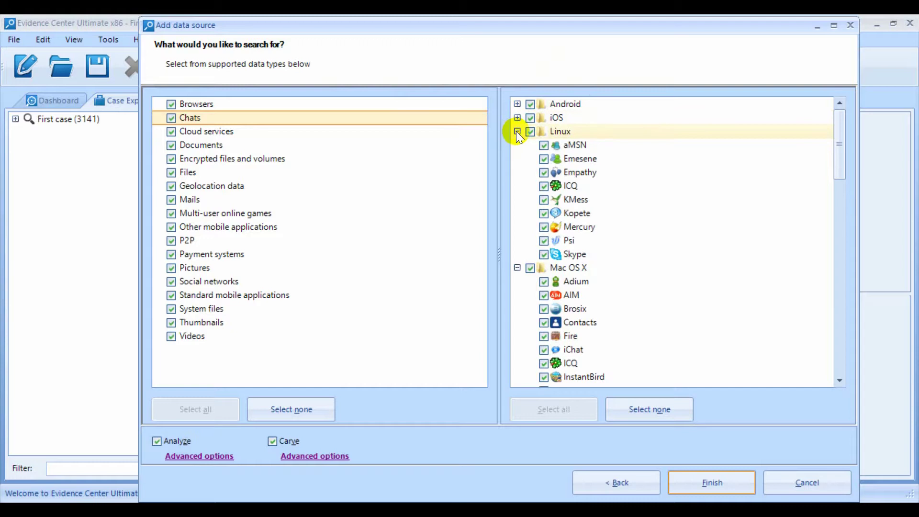
{"action": "left_click", "coordinate": [517, 131]}
{"action": "left_click", "coordinate": [517, 145]}
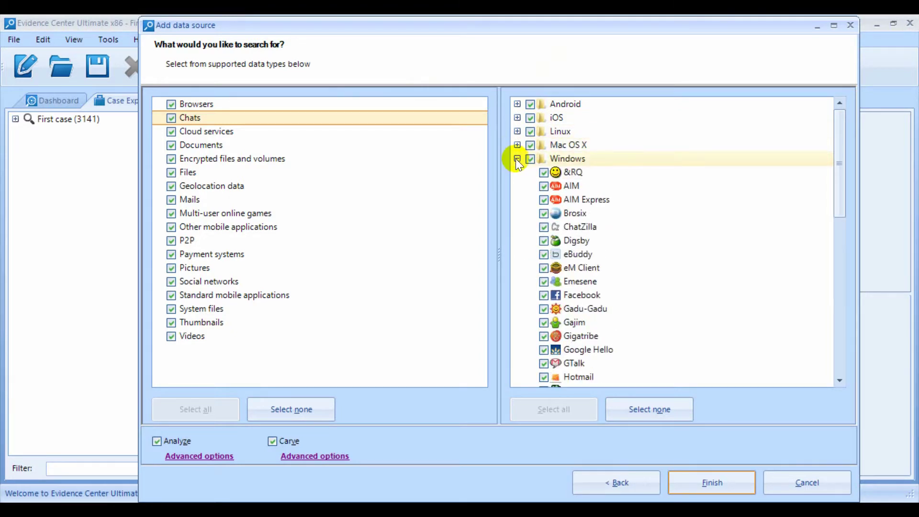
{"action": "left_click", "coordinate": [517, 158]}
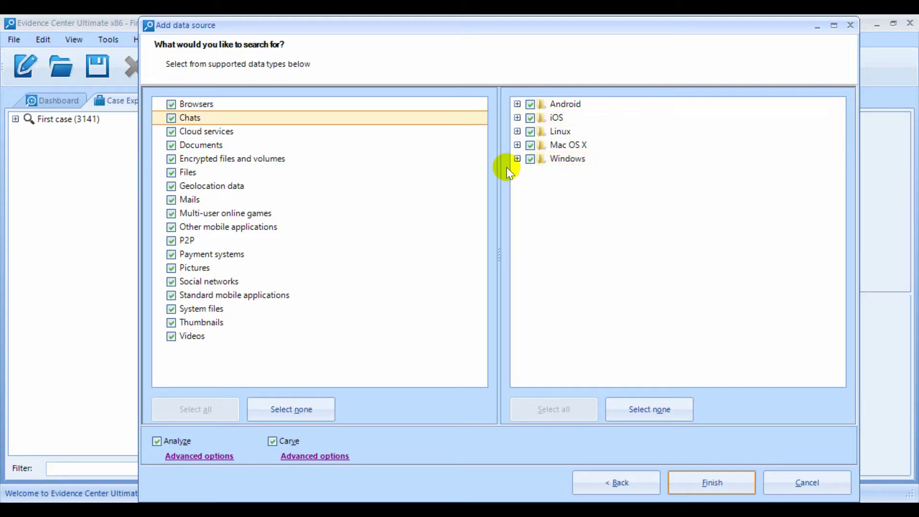
Uncheck Android and Windows chat apps, keeping iOS, Linux and Mac OS X included
{"action": "left_click", "coordinate": [518, 159]}
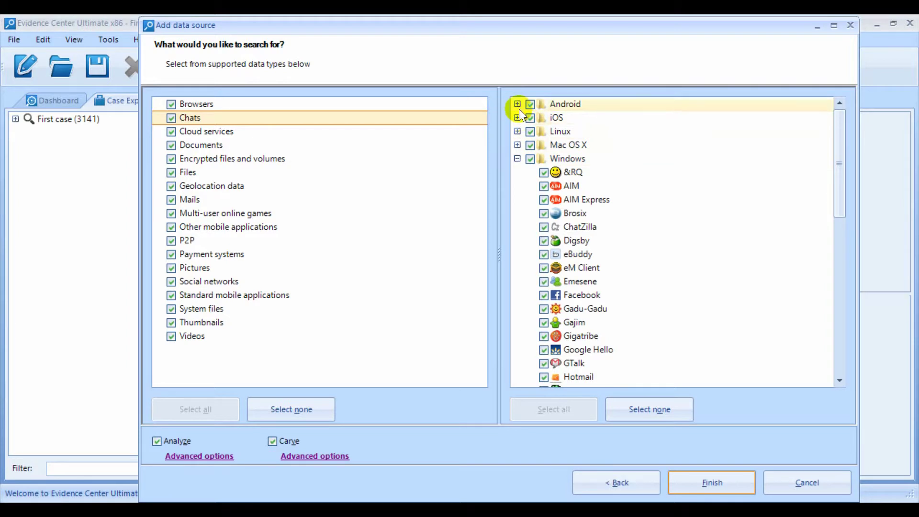
{"action": "left_click", "coordinate": [531, 104]}
{"action": "left_click", "coordinate": [530, 131]}
{"action": "left_click", "coordinate": [531, 159]}
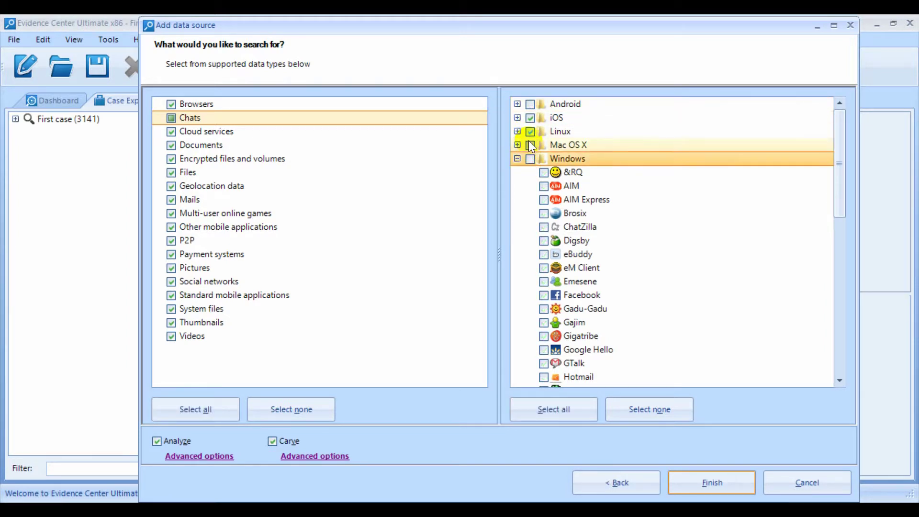
{"action": "left_click", "coordinate": [530, 145]}
{"action": "left_click", "coordinate": [530, 145]}
{"action": "left_click", "coordinate": [518, 158]}
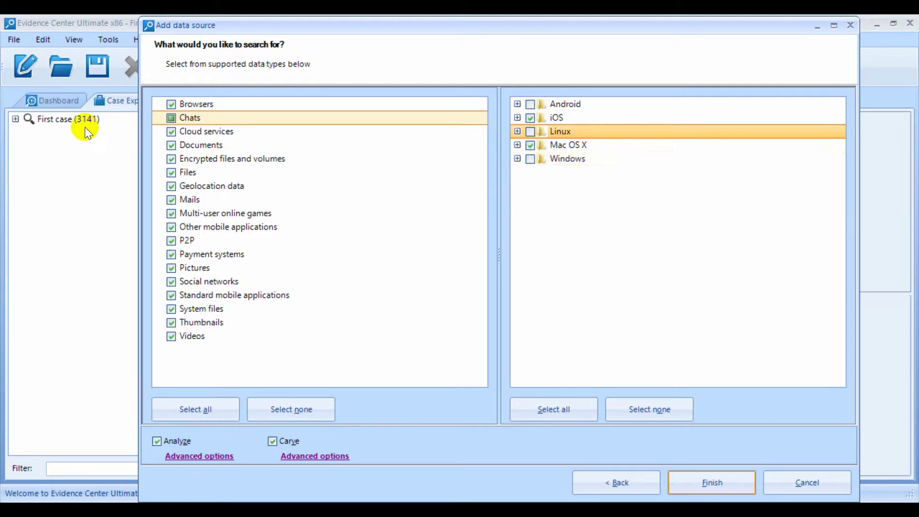
Uncheck 'Encrypted files and volumes', leaving Analyze and Carve enabled
{"action": "left_click", "coordinate": [171, 159]}
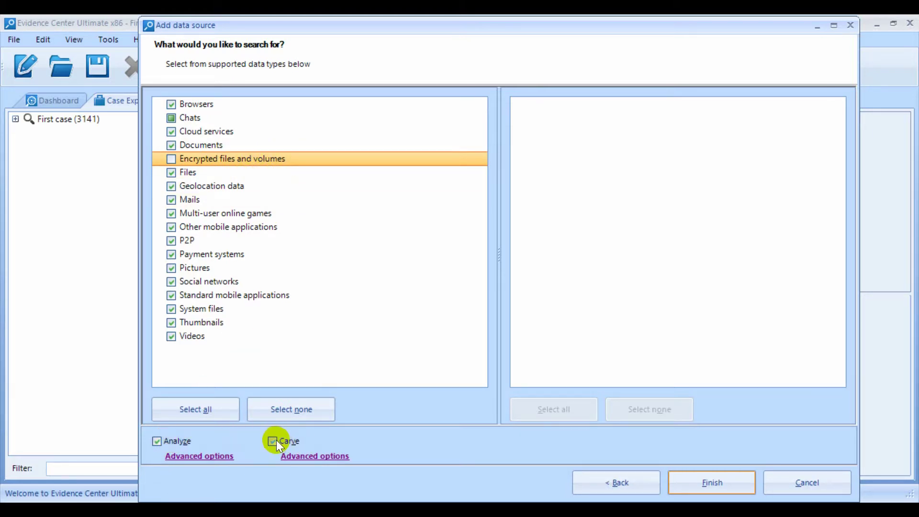
{"action": "left_click", "coordinate": [163, 440]}
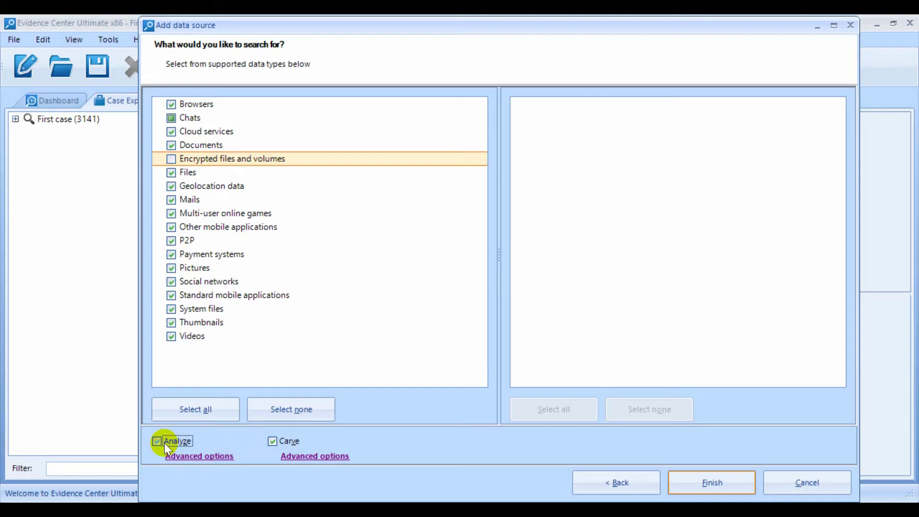
{"action": "left_click", "coordinate": [279, 442]}
In Analyze advanced options, uncheck the EFI system and Microsoft reserved partitions and apply
{"action": "left_click", "coordinate": [199, 457]}
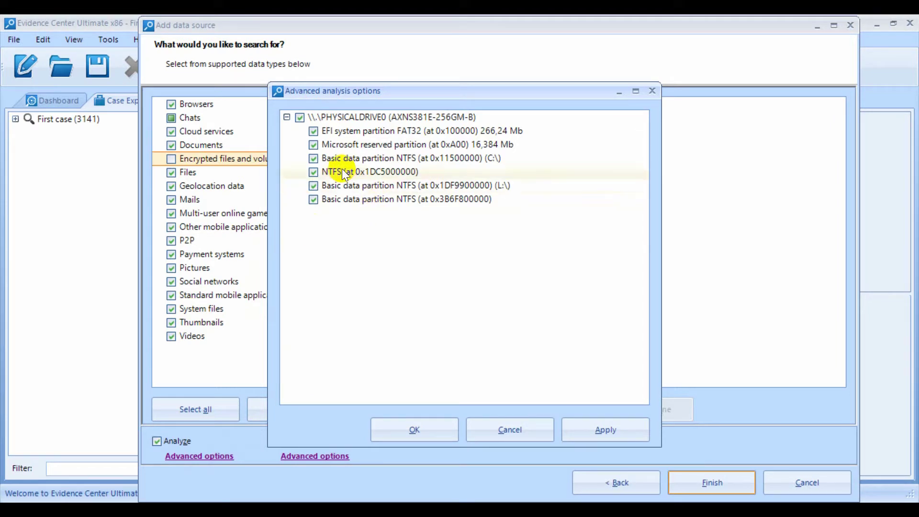
{"action": "left_click", "coordinate": [314, 131]}
{"action": "left_click", "coordinate": [313, 145]}
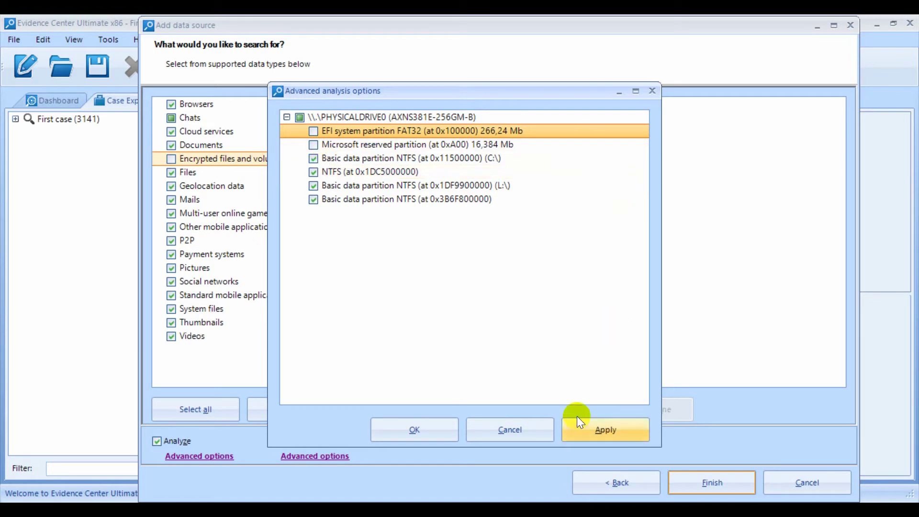
{"action": "left_click", "coordinate": [601, 432]}
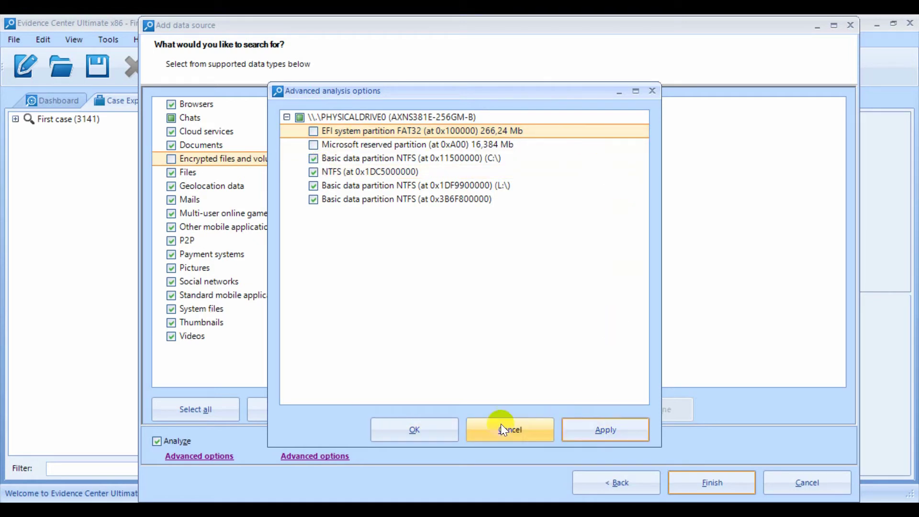
{"action": "left_click", "coordinate": [439, 429]}
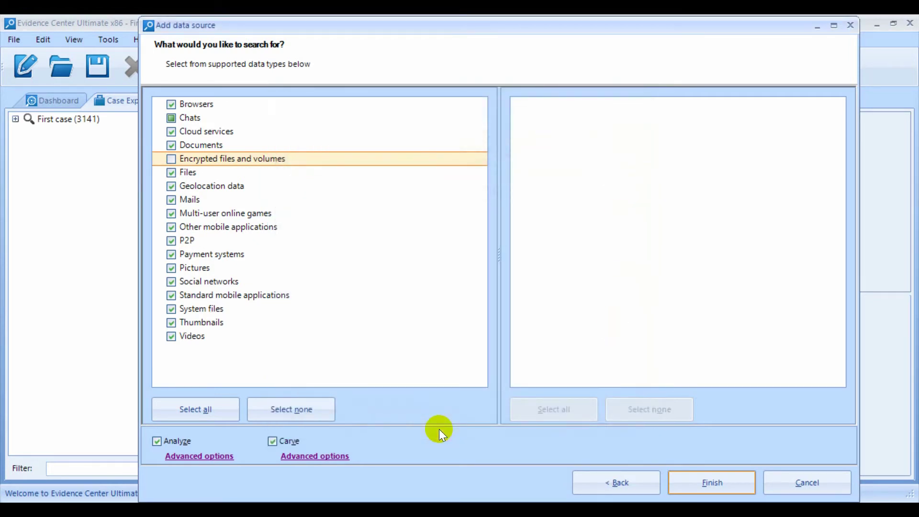
{"action": "left_click", "coordinate": [321, 458]}
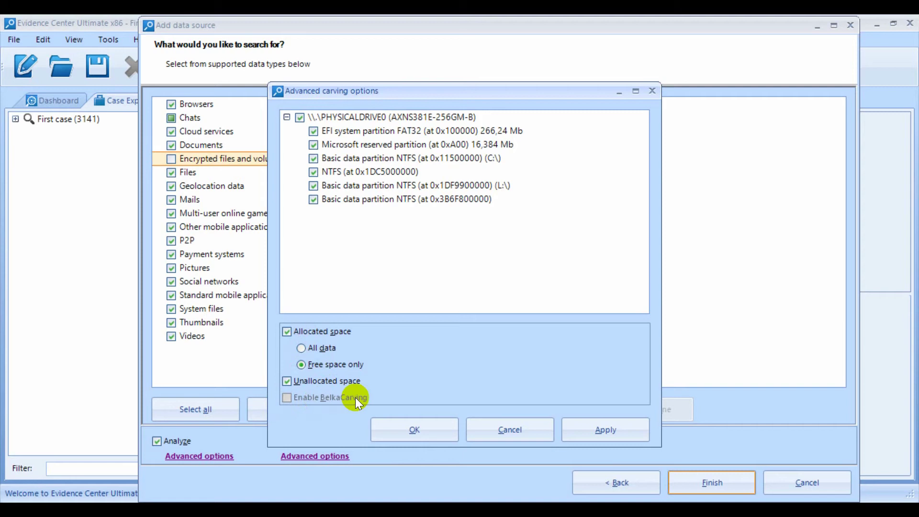
{"action": "left_click", "coordinate": [403, 430]}
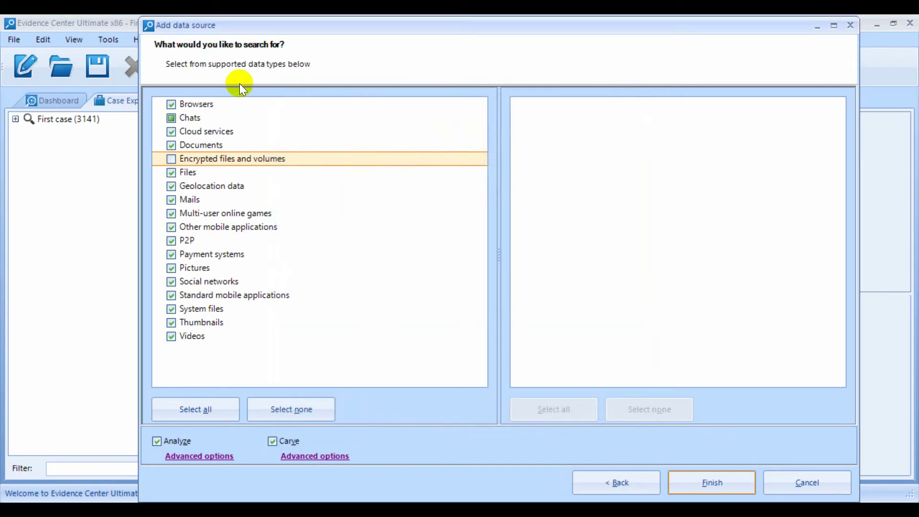
{"action": "left_click", "coordinate": [206, 414]}
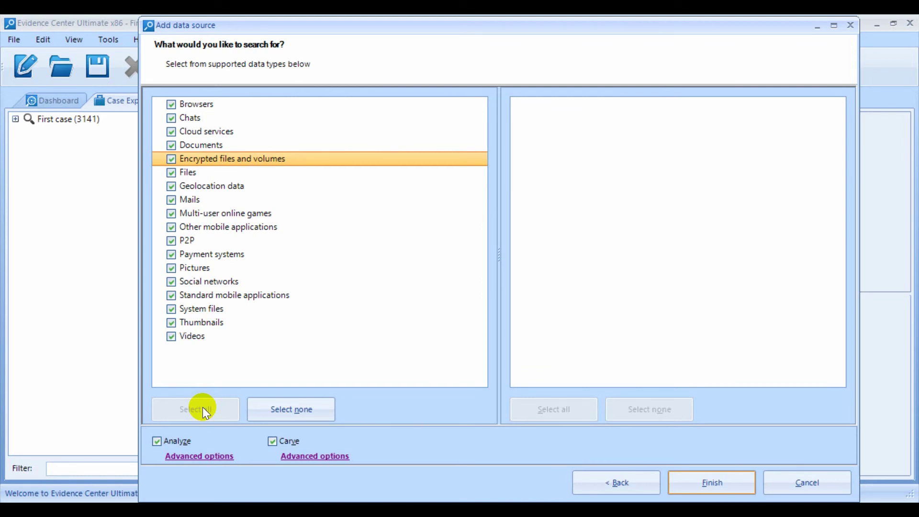
{"action": "left_click", "coordinate": [171, 160]}
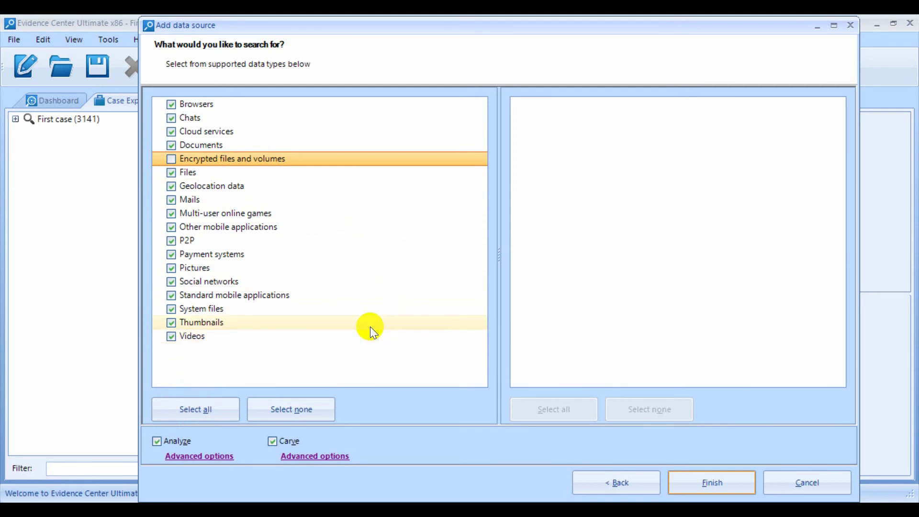
Finish the wizard, confirm the analysis start, and view found artifacts like Browsers (895) and Chats (350) in Overview
{"action": "left_click", "coordinate": [712, 481]}
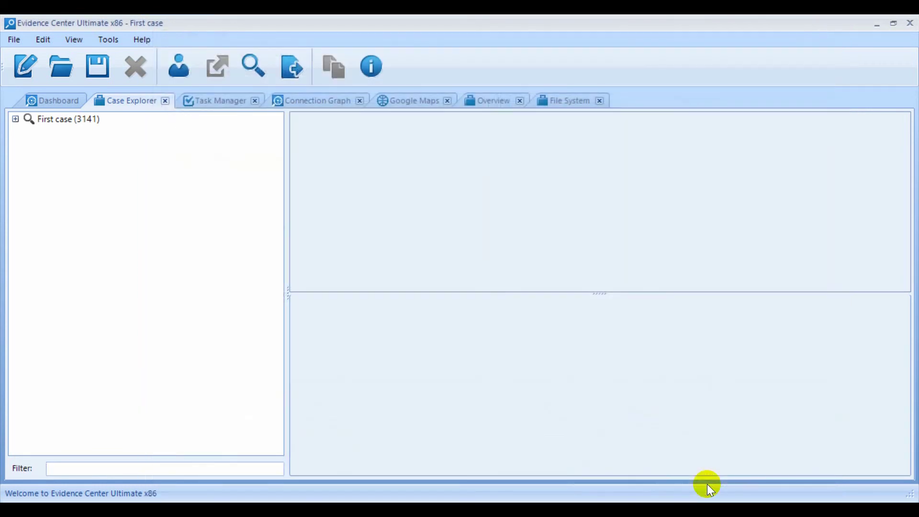
{"action": "left_click", "coordinate": [527, 314]}
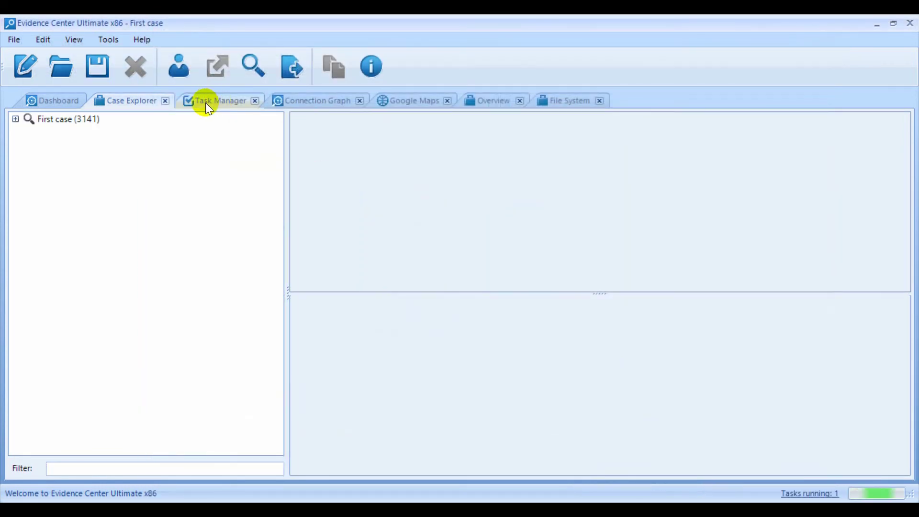
{"action": "left_click", "coordinate": [206, 103]}
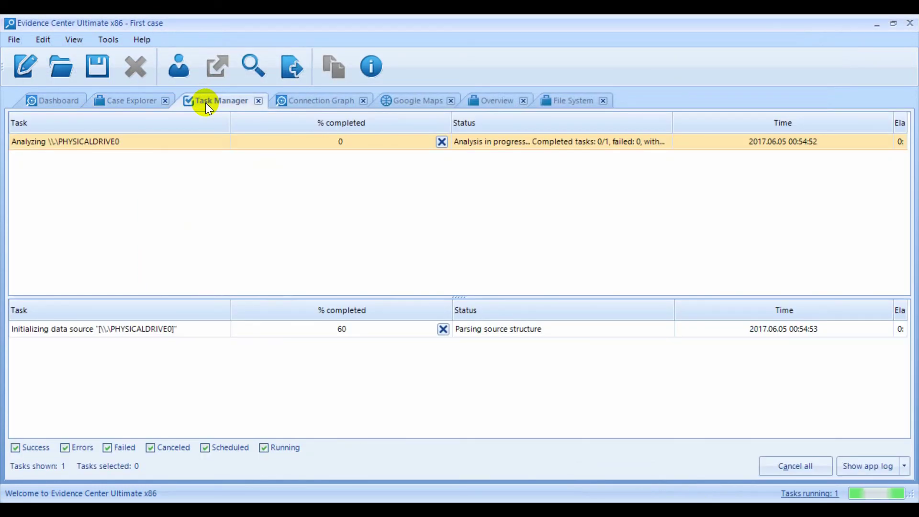
{"action": "left_click", "coordinate": [493, 104]}
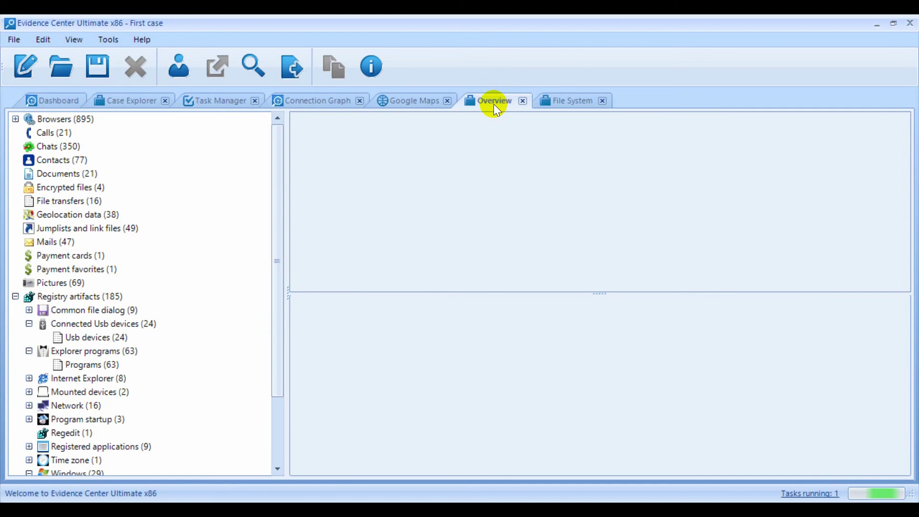